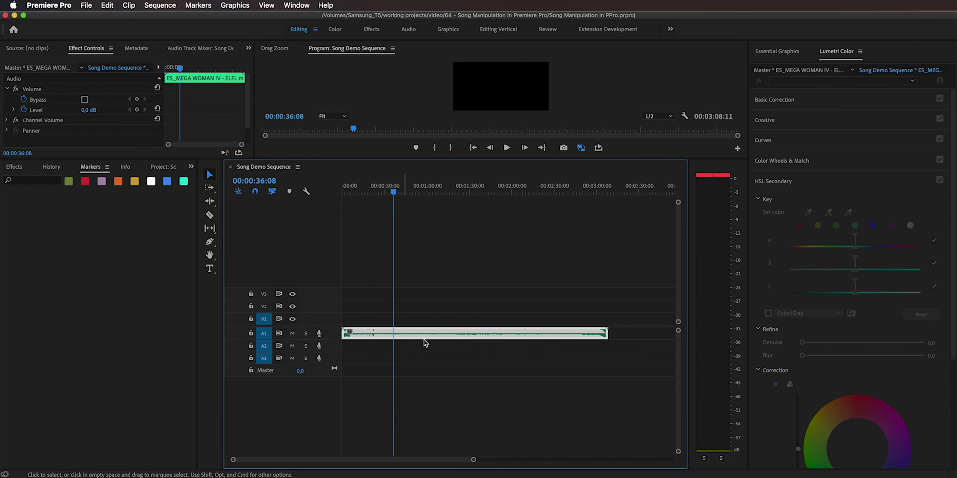
Step: Scrub the playhead through the song to listen for a repeating section
{"action": "mouse_move", "coordinate": [393, 197]}
{"action": "left_mouse_down"}
{"action": "mouse_move", "coordinate": [557, 197]}
{"action": "mouse_move", "coordinate": [403, 196]}
{"action": "left_mouse_up"}
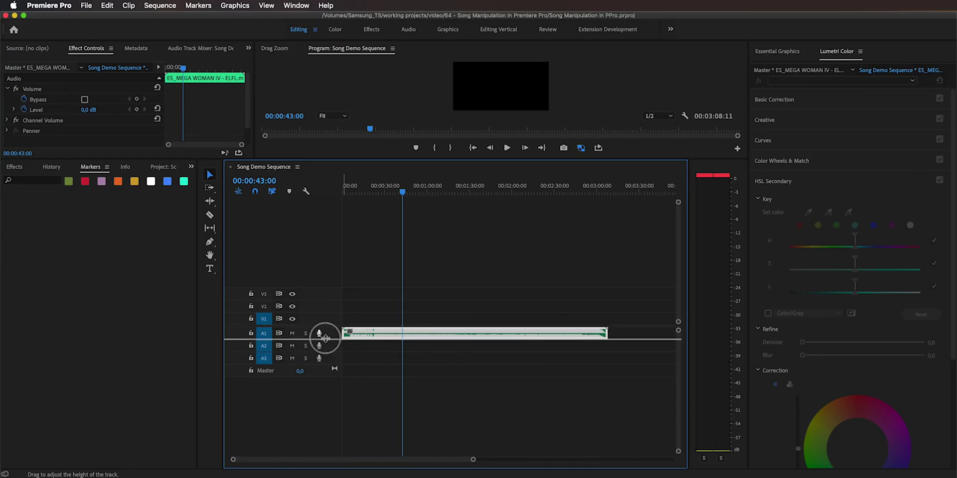
Step: Drag the Audio 1 track border down to make the waveform taller
{"action": "left_click_drag", "start_coordinate": [325, 339], "coordinate": [325, 362]}
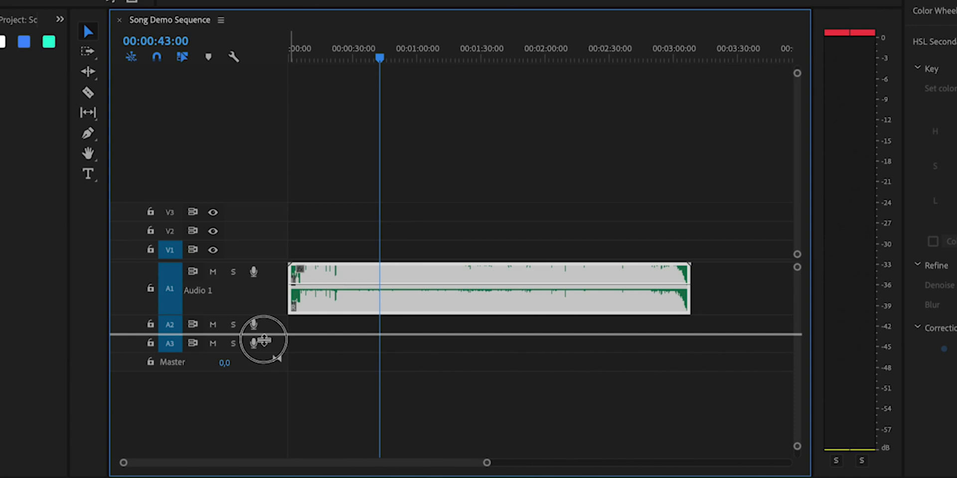
Step: Zoom into the song's waveform on A1 and park the playhead near 00:00:31:15
{"action": "left_click_drag", "start_coordinate": [264, 355], "coordinate": [264, 355]}
{"action": "key", "text": "equal"}
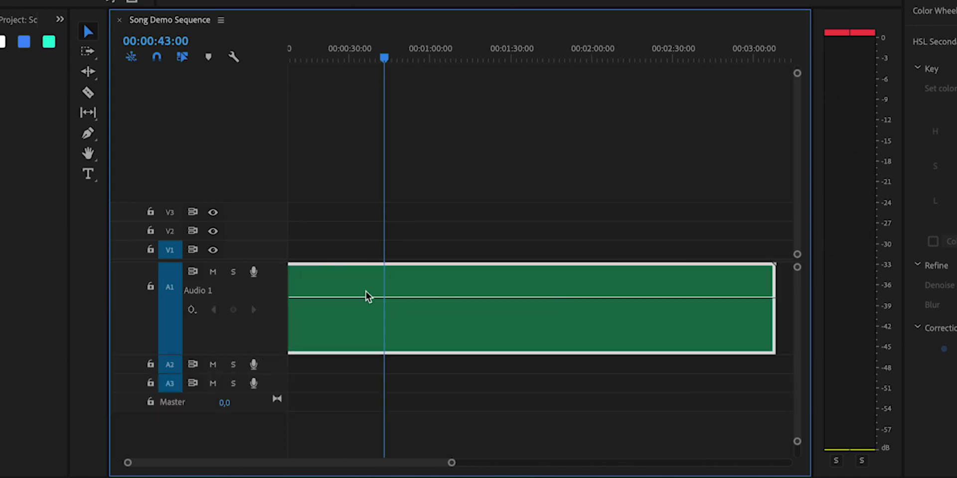
{"action": "key", "text": "equal"}
{"action": "scroll", "coordinate": [499, 301], "scroll_direction": "up", "scroll_amount": 5}
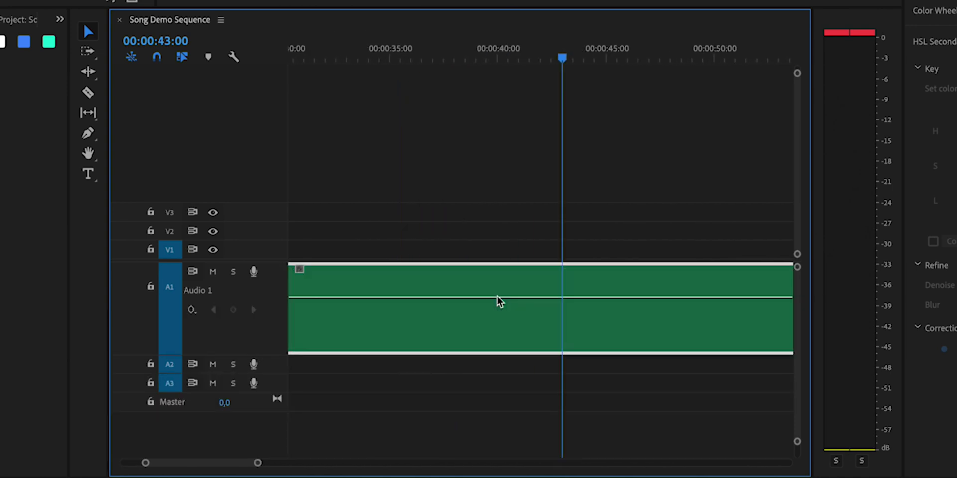
{"action": "scroll", "coordinate": [498, 301], "scroll_direction": "down", "scroll_amount": 2}
{"action": "scroll", "coordinate": [499, 302], "scroll_direction": "down", "scroll_amount": 4}
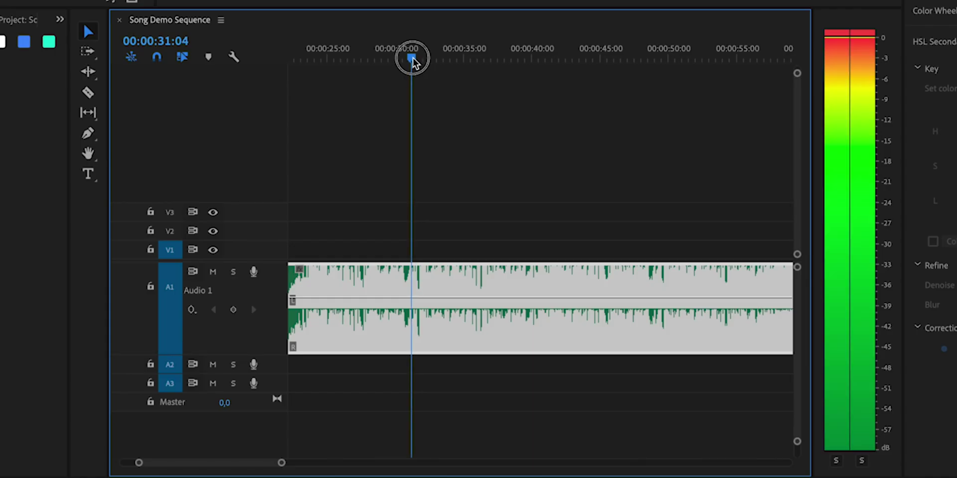
{"action": "left_click_drag", "start_coordinate": [413, 60], "coordinate": [418, 59]}
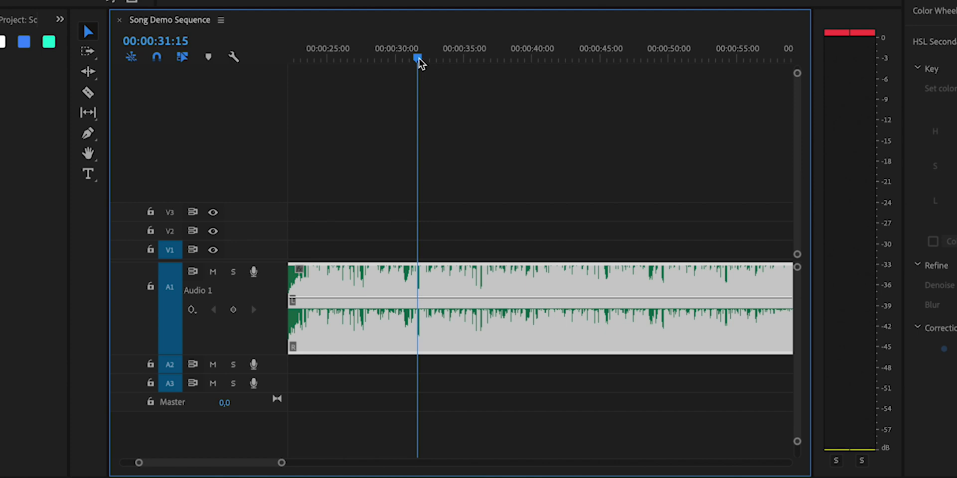
Step: Place the playhead on the matching beat near 00:02:37:05, then zoom out to the whole clip
{"action": "scroll", "coordinate": [407, 256], "scroll_direction": "up", "scroll_amount": 5}
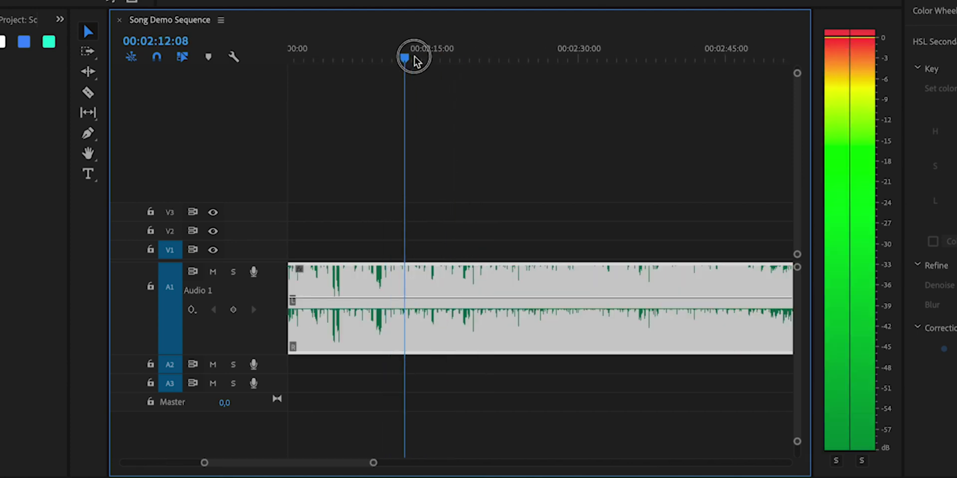
{"action": "left_click_drag", "start_coordinate": [417, 60], "coordinate": [612, 60]}
{"action": "scroll", "coordinate": [651, 297], "scroll_direction": "up", "scroll_amount": 5}
{"action": "left_click", "coordinate": [651, 58]}
{"action": "scroll", "coordinate": [652, 258], "scroll_direction": "up", "scroll_amount": 4}
{"action": "scroll", "coordinate": [652, 258], "scroll_direction": "down", "scroll_amount": 4}
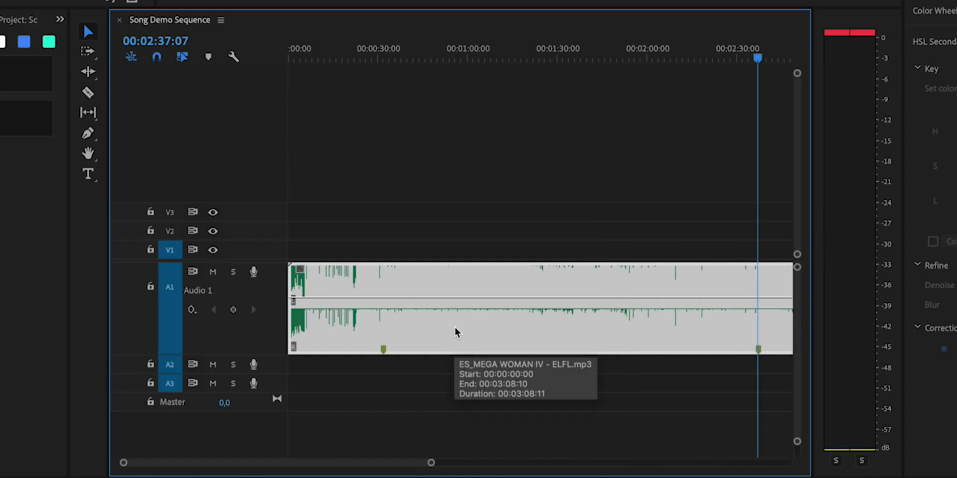
{"action": "key", "text": "minus"}
Step: Duplicate the song onto a taller Audio 2 and slide it so its marker aligns at 00:02:37:07
{"action": "left_click_drag", "start_coordinate": [447, 341], "coordinate": [447, 364]}
{"action": "left_click_drag", "start_coordinate": [254, 381], "coordinate": [239, 421]}
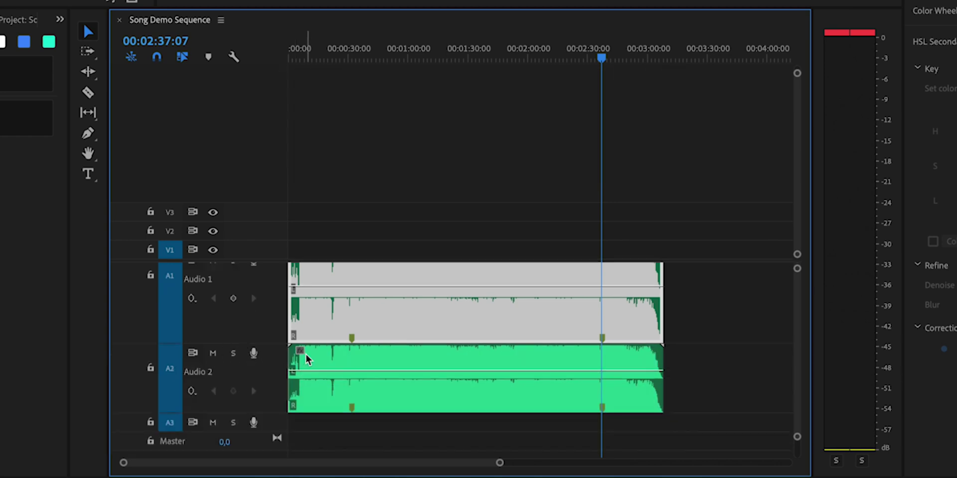
{"action": "left_click_drag", "start_coordinate": [241, 411], "coordinate": [241, 423]}
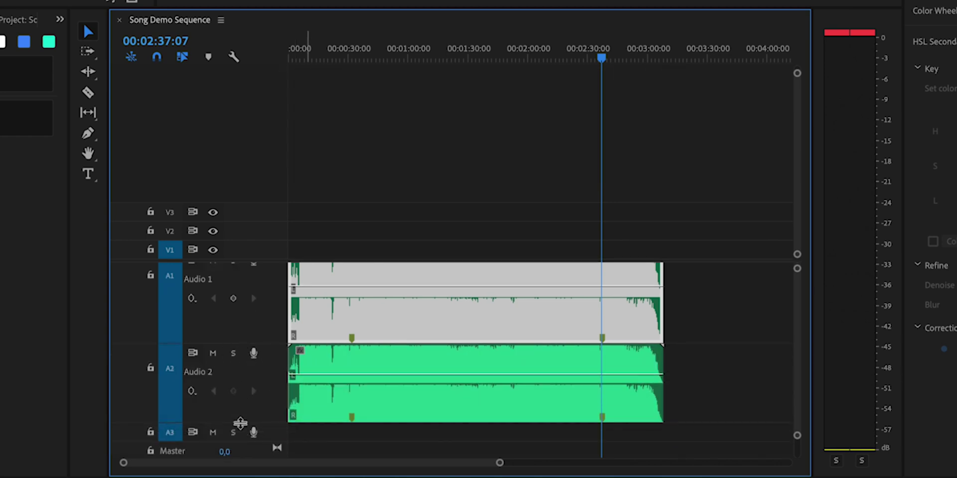
{"action": "left_click_drag", "start_coordinate": [247, 260], "coordinate": [249, 177]}
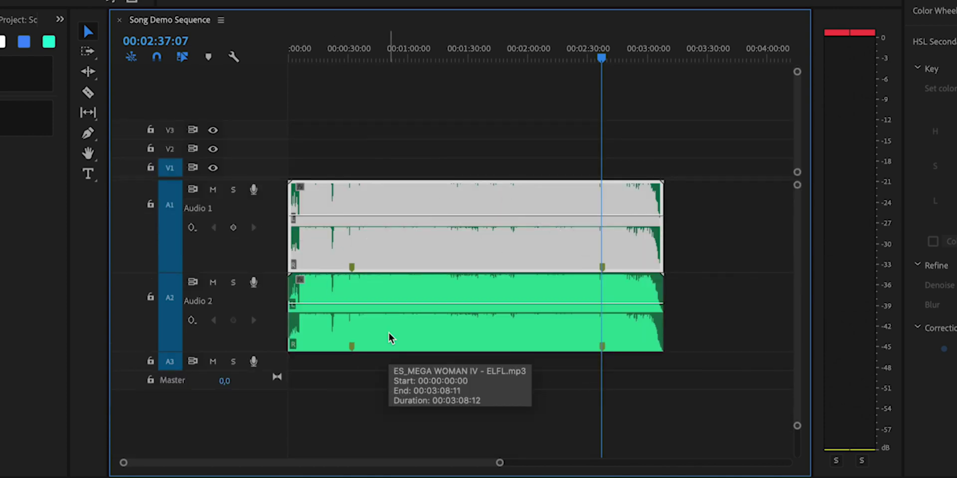
{"action": "left_click_drag", "start_coordinate": [374, 285], "coordinate": [523, 291]}
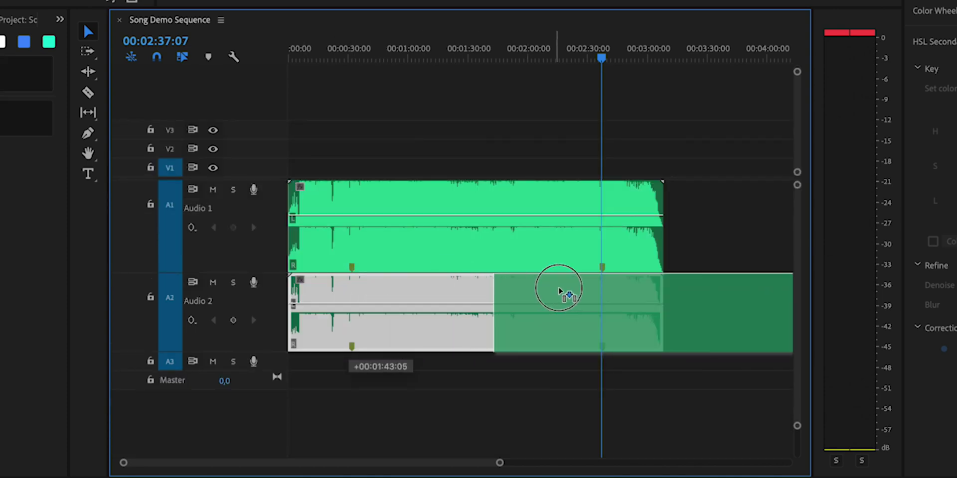
{"action": "left_click_drag", "start_coordinate": [599, 288], "coordinate": [600, 288]}
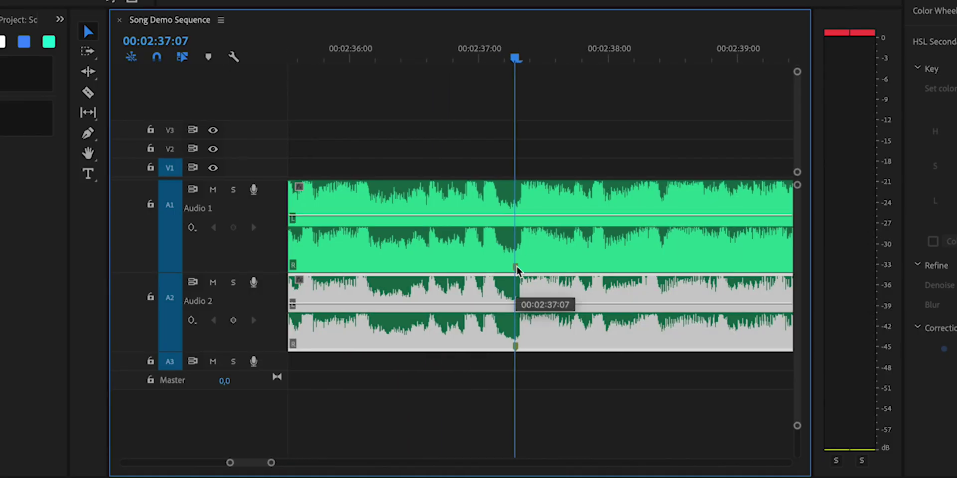
Step: Zoom in on the aligned markers at 00:02:37:07 and bring up the Timeline panel menu
{"action": "key", "text": "equal"}
{"action": "key", "text": "equal"}
{"action": "key", "text": "equal"}
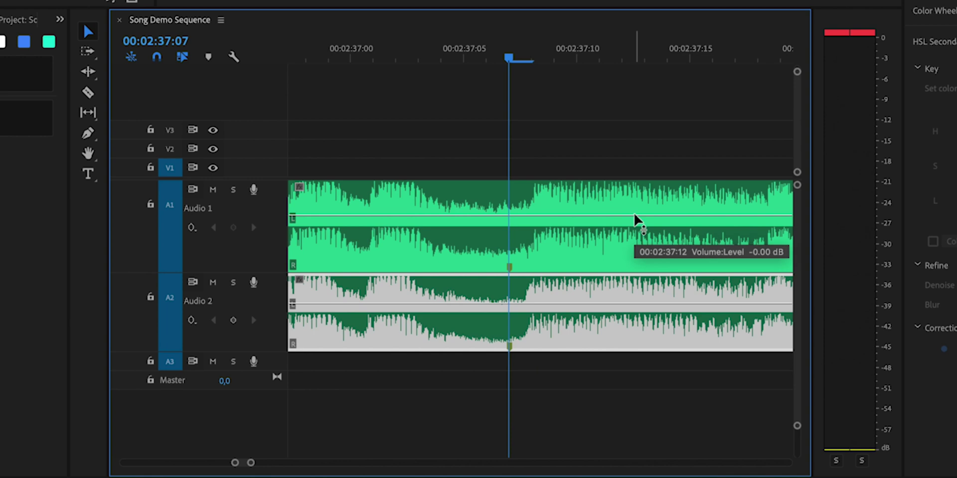
{"action": "left_click", "coordinate": [221, 20]}
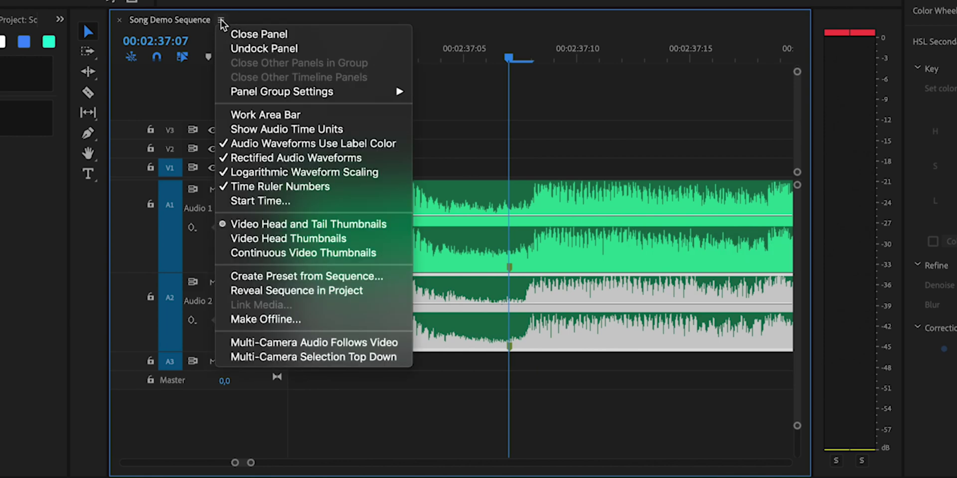
Step: Enable Show Audio Time Units so the aligned markers read 00:02:37:13440
{"action": "left_click", "coordinate": [295, 131]}
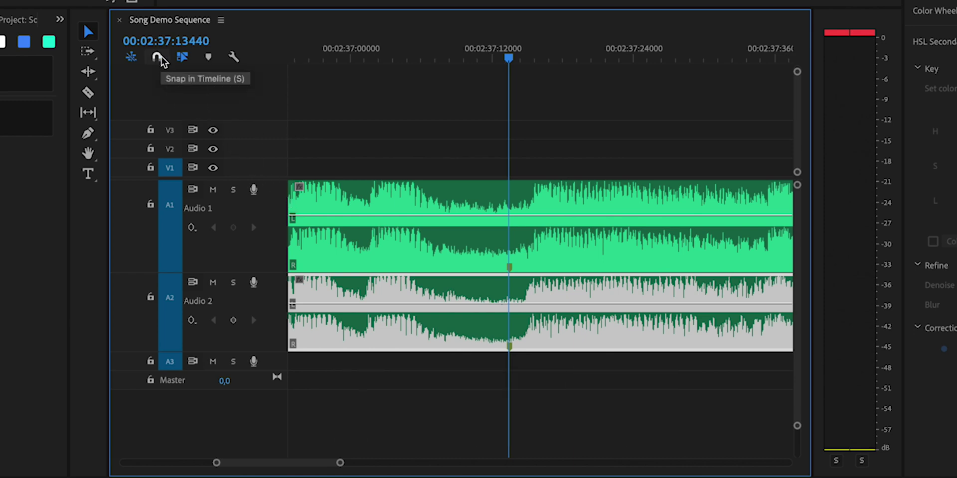
Step: Zoom in to sample level and drop a marker at the playhead on the exact loop point
{"action": "scroll", "coordinate": [486, 283], "scroll_direction": "up", "scroll_amount": 5}
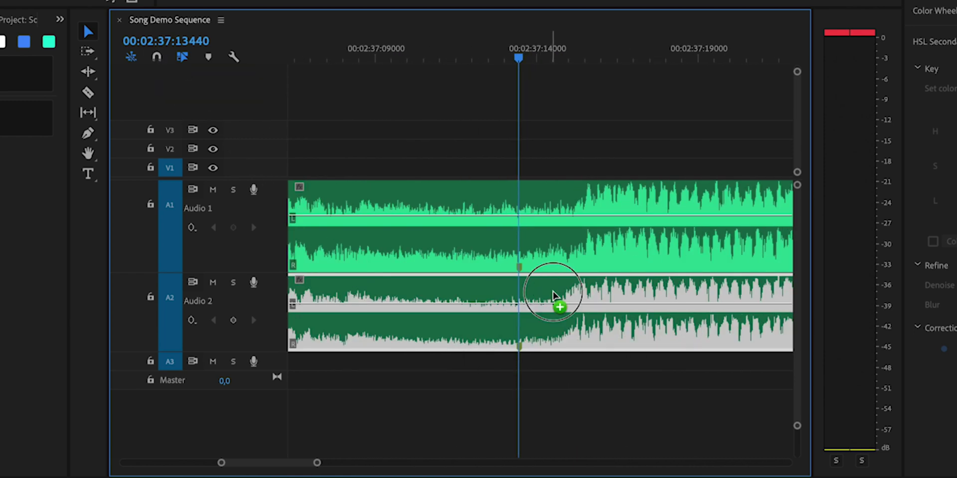
{"action": "scroll", "coordinate": [548, 299], "scroll_direction": "up", "scroll_amount": 4}
{"action": "scroll", "coordinate": [396, 294], "scroll_direction": "up", "scroll_amount": 3}
{"action": "left_click", "coordinate": [367, 58]}
{"action": "scroll", "coordinate": [399, 299], "scroll_direction": "up", "scroll_amount": 2}
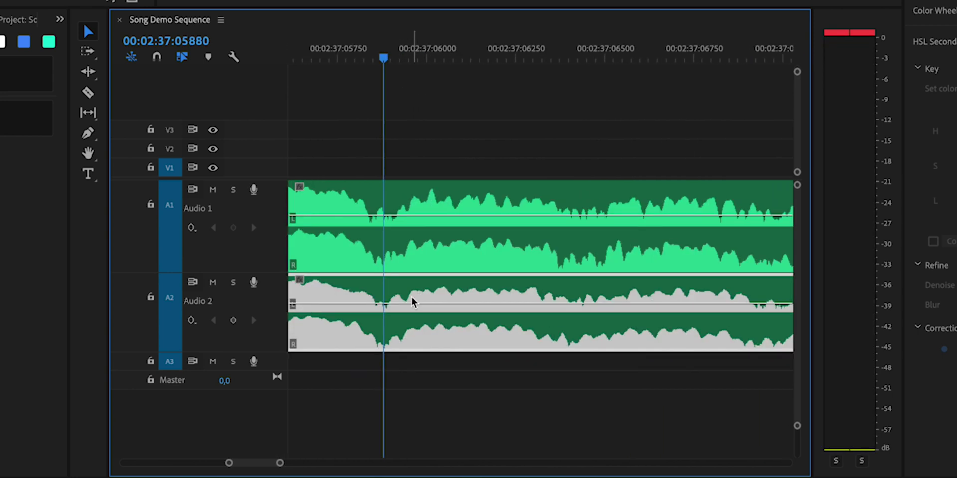
{"action": "scroll", "coordinate": [498, 298], "scroll_direction": "down", "scroll_amount": 5}
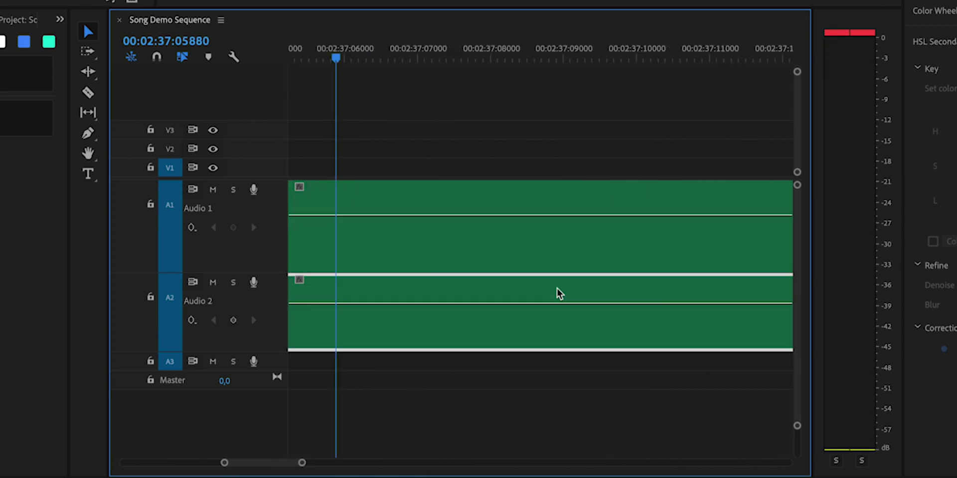
{"action": "left_click", "coordinate": [588, 58]}
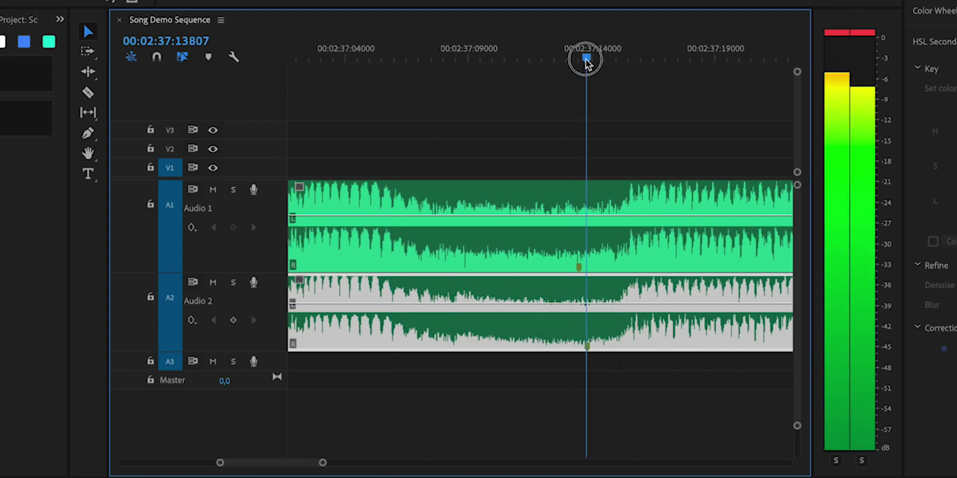
{"action": "key", "text": "m"}
{"action": "key", "text": "m"}
{"action": "key", "text": "Escape"}
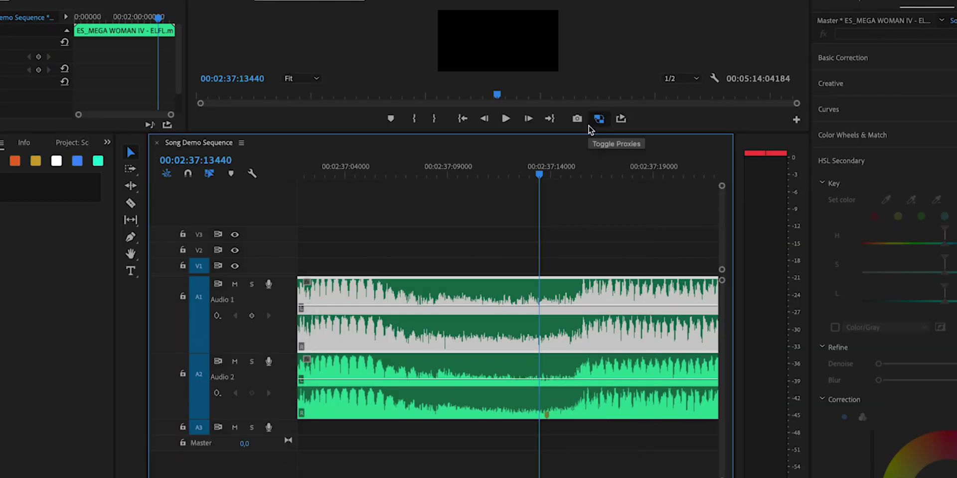
Step: Add a marker on the Audio 1 clip at 00:02:37:13784 and turn on snapping
{"action": "left_click", "coordinate": [546, 175]}
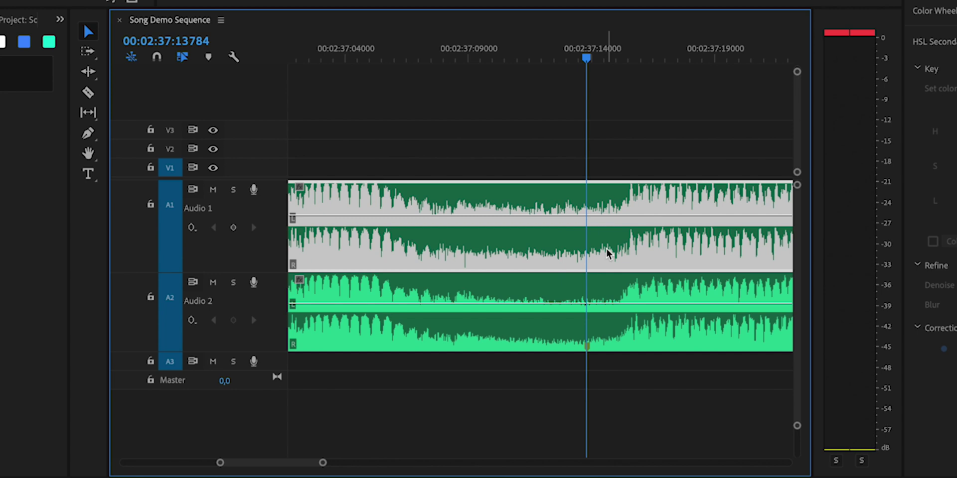
{"action": "key", "text": "m"}
{"action": "left_click", "coordinate": [157, 57]}
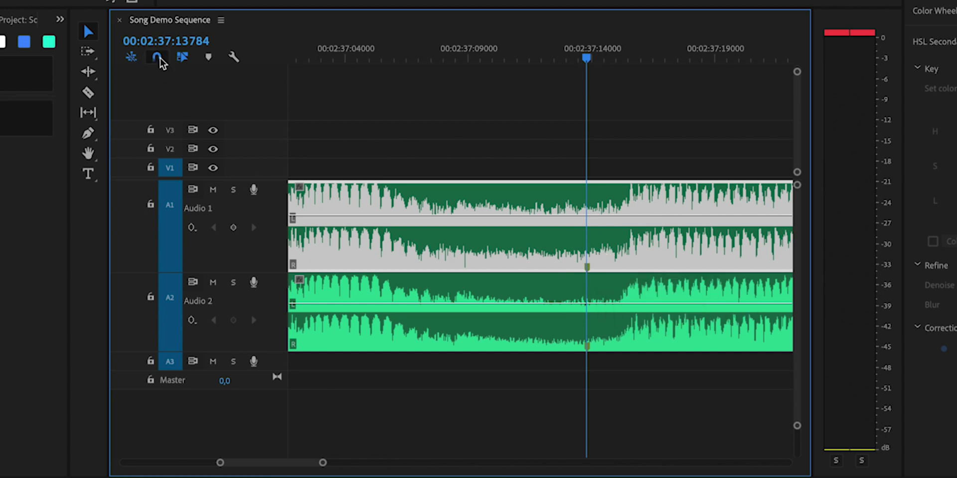
{"action": "key", "text": "minus"}
{"action": "key", "text": "minus"}
{"action": "key", "text": "minus"}
{"action": "key", "text": "minus"}
{"action": "key", "text": "minus"}
{"action": "key", "text": "minus"}
{"action": "key", "text": "minus"}
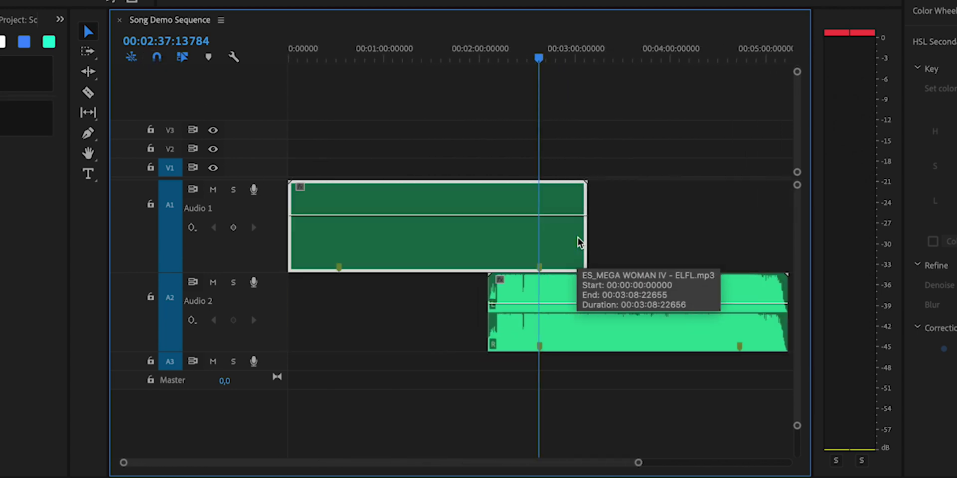
{"action": "left_click", "coordinate": [221, 20]}
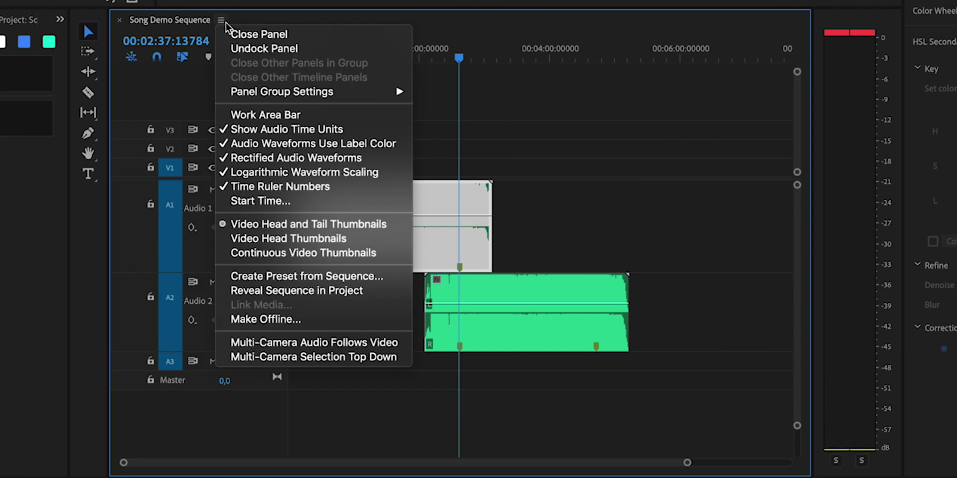
Step: Return to frame timecode, razor both clips at the loop point, and delete the excess pieces
{"action": "left_click", "coordinate": [285, 130]}
{"action": "key", "text": "c"}
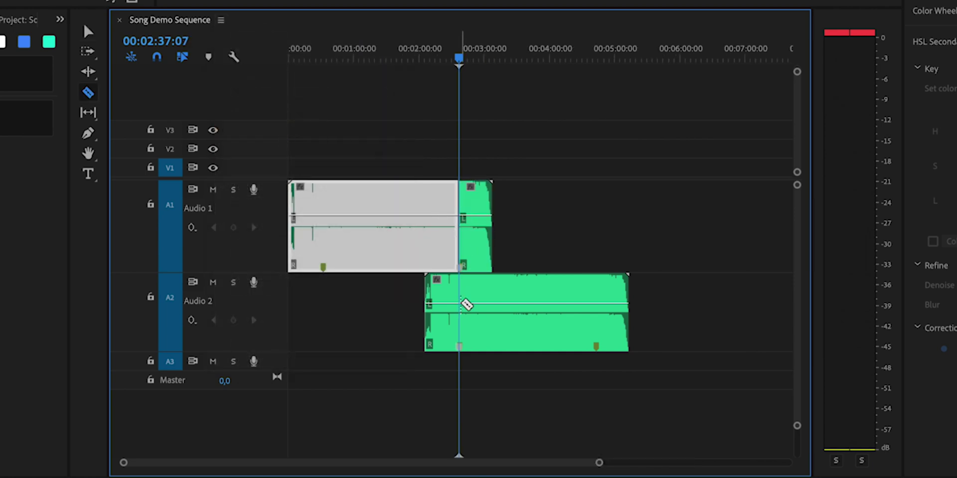
{"action": "left_click", "coordinate": [465, 305]}
{"action": "key", "text": "v"}
{"action": "left_click", "coordinate": [450, 297]}
{"action": "key", "text": "Delete"}
{"action": "left_click", "coordinate": [475, 253]}
{"action": "key", "text": "Delete"}
Step: Chain the trimmed copies back to back on Audio 1, removing the leftover tail
{"action": "left_click_drag", "start_coordinate": [489, 284], "coordinate": [489, 247]}
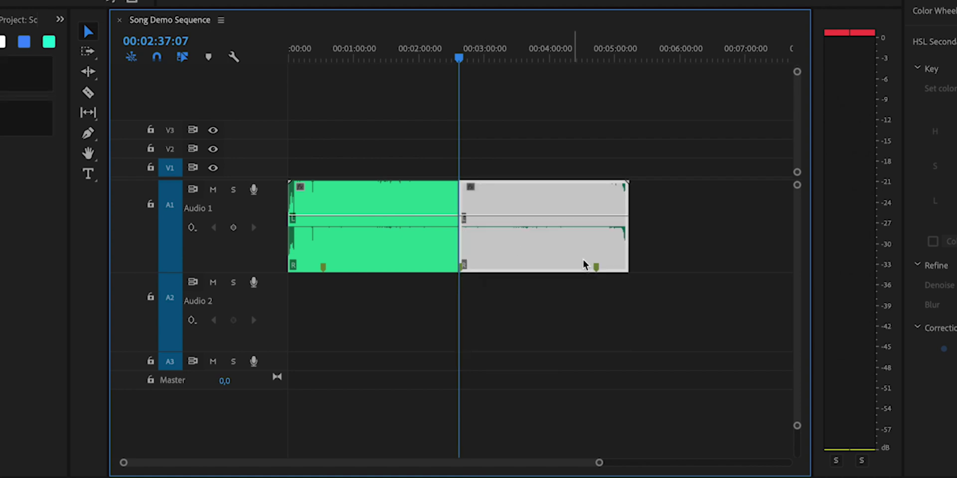
{"action": "left_click", "coordinate": [610, 254]}
{"action": "key", "text": "Delete"}
{"action": "key", "text": "minus"}
{"action": "left_click_drag", "start_coordinate": [414, 256], "coordinate": [632, 247]}
{"action": "key", "text": "minus"}
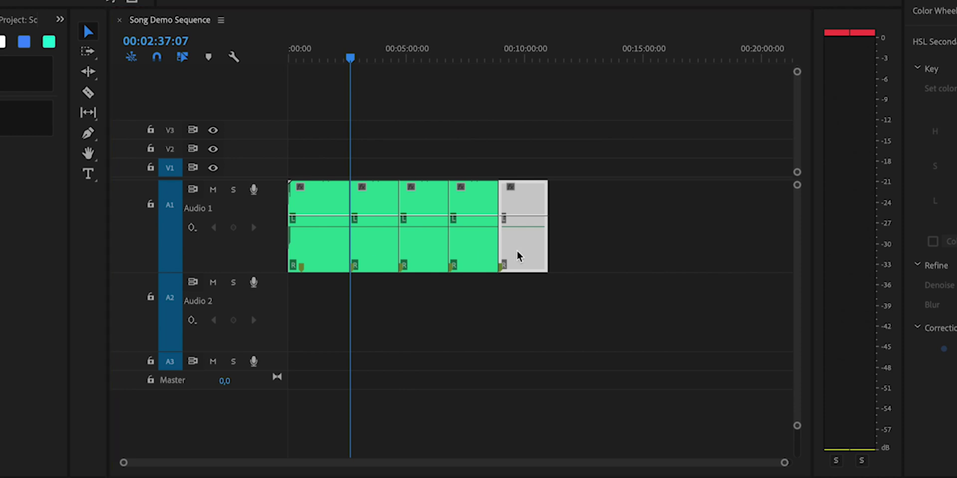